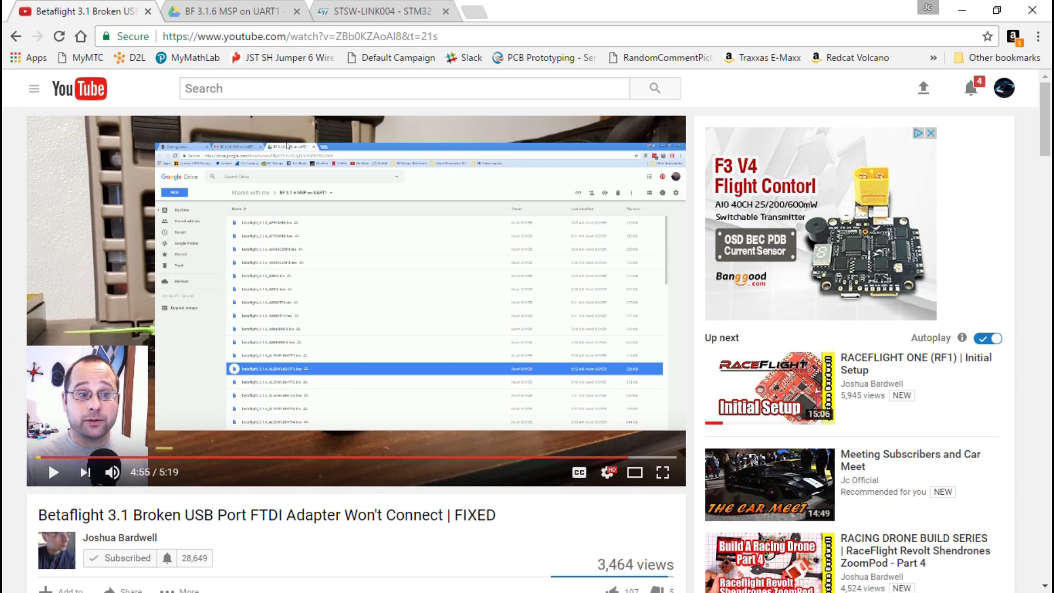
Review the video description's firmware folder link and the shared Google Drive folder "BF 3.1.6 MSP on UART1"
{"action": "scroll", "coordinate": [11, 337], "scroll_direction": "down", "scroll_amount": 2}
{"action": "scroll", "coordinate": [5, 338], "scroll_direction": "up", "scroll_amount": 2}
{"action": "scroll", "coordinate": [4, 336], "scroll_direction": "down", "scroll_amount": 5}
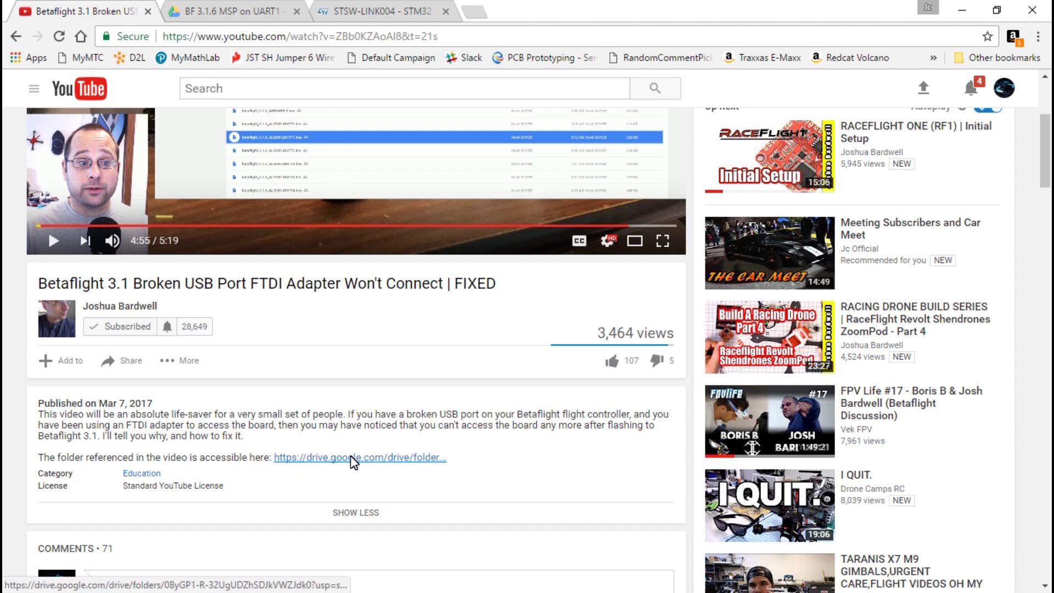
{"action": "left_click", "coordinate": [235, 13]}
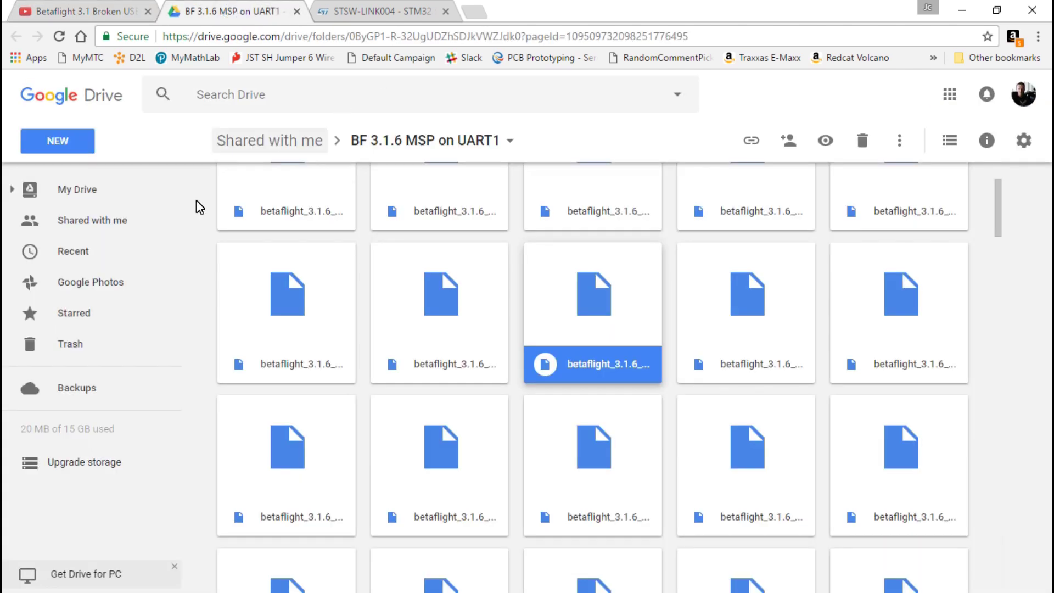
{"action": "left_click", "coordinate": [203, 284]}
{"action": "scroll", "coordinate": [207, 291], "scroll_direction": "up", "scroll_amount": 3}
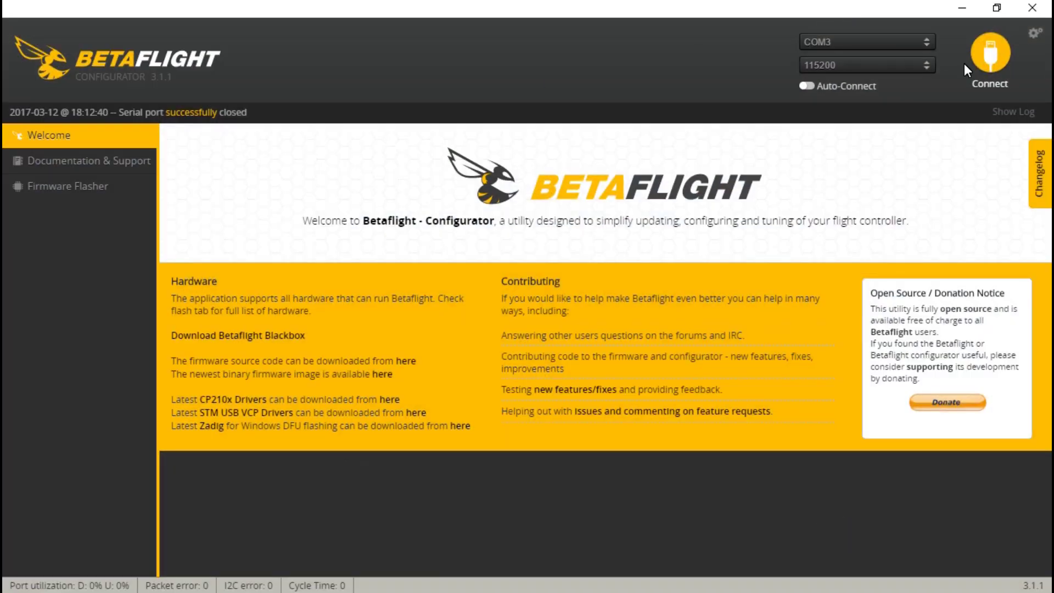
Connect to the flight controller on COM3 at 115200 and inspect the UART1 MSP and Serial RX settings on the Ports page
{"action": "left_click", "coordinate": [975, 64]}
{"action": "left_click", "coordinate": [54, 161]}
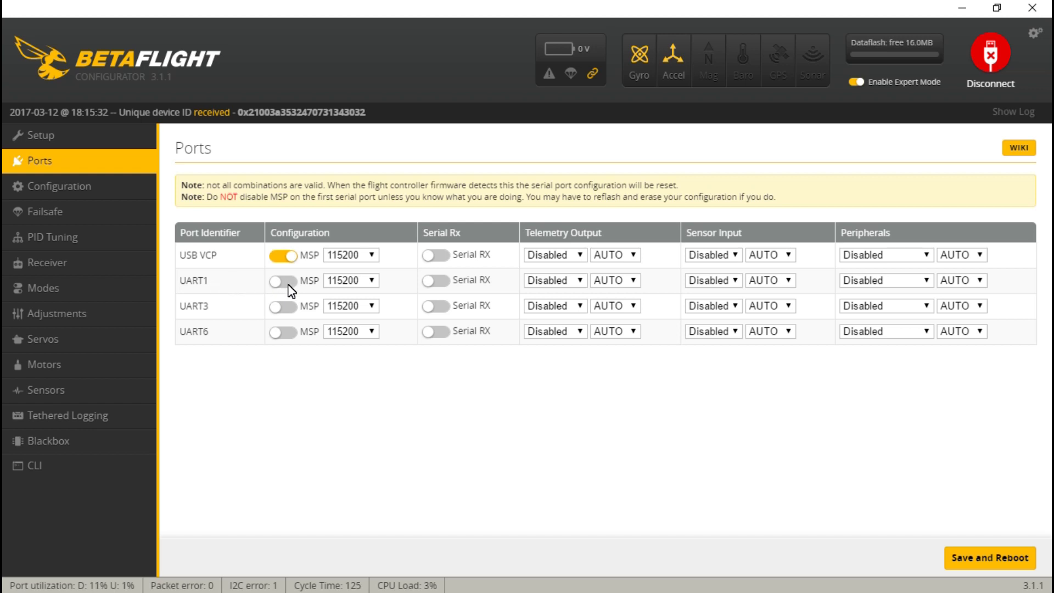
{"action": "left_click", "coordinate": [440, 280]}
{"action": "left_click", "coordinate": [435, 285]}
{"action": "left_click", "coordinate": [962, 8]}
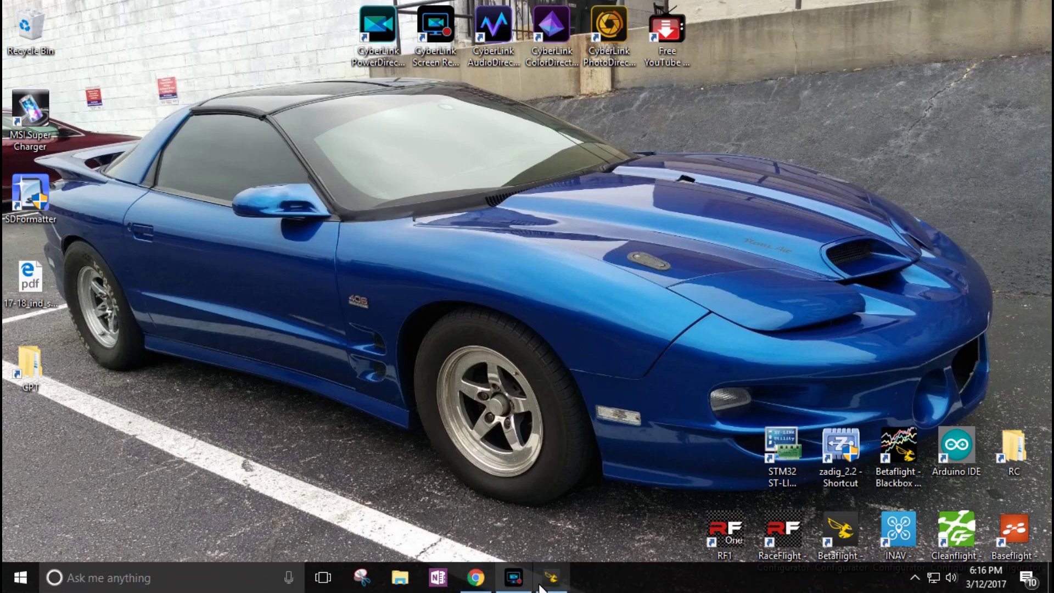
Switch to Chrome and revisit the shared "BF 3.1.6 MSP on UART1" folder and the Betaflight 3.1 broken USB port video
{"action": "left_click", "coordinate": [476, 582]}
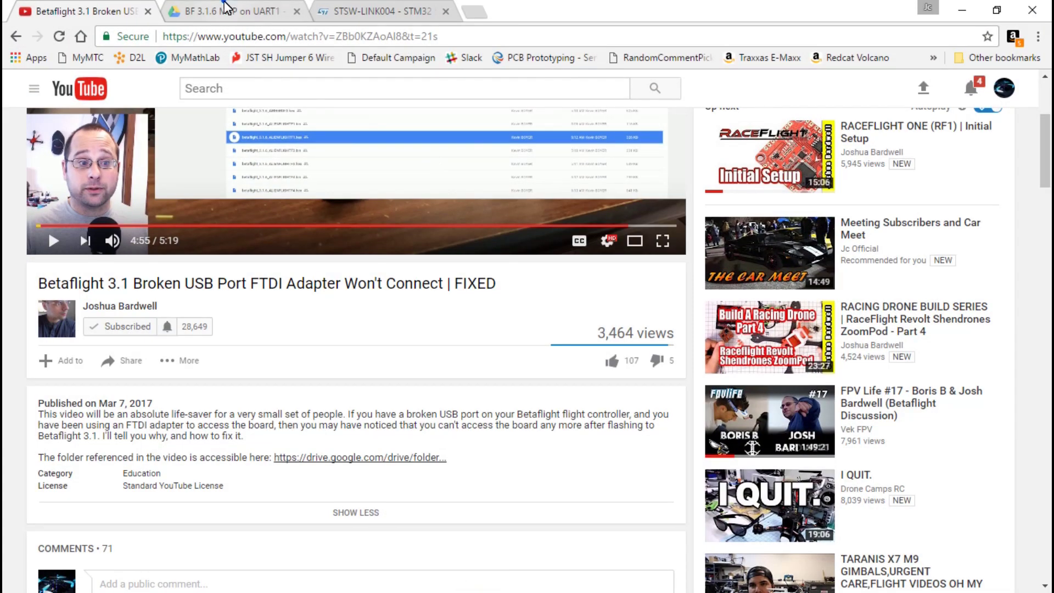
{"action": "left_click", "coordinate": [224, 8]}
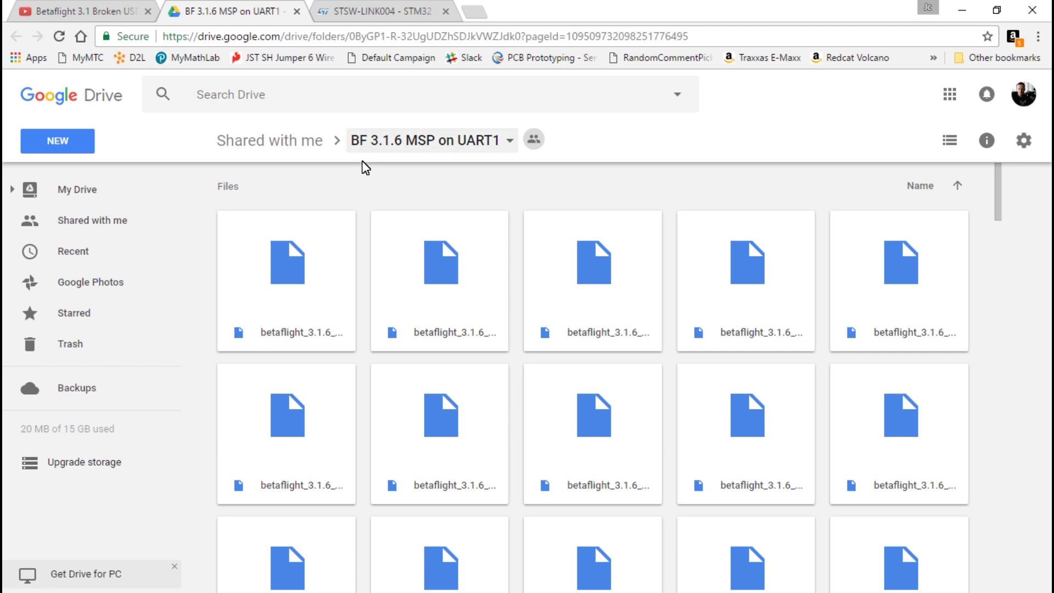
{"action": "left_click", "coordinate": [57, 13]}
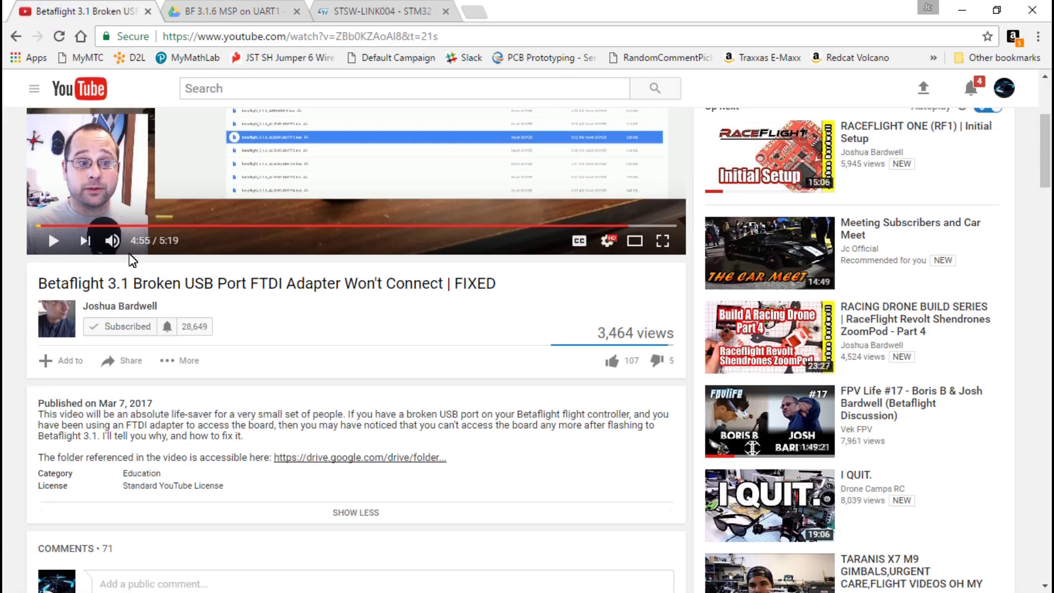
{"action": "scroll", "coordinate": [132, 259], "scroll_direction": "up", "scroll_amount": 4}
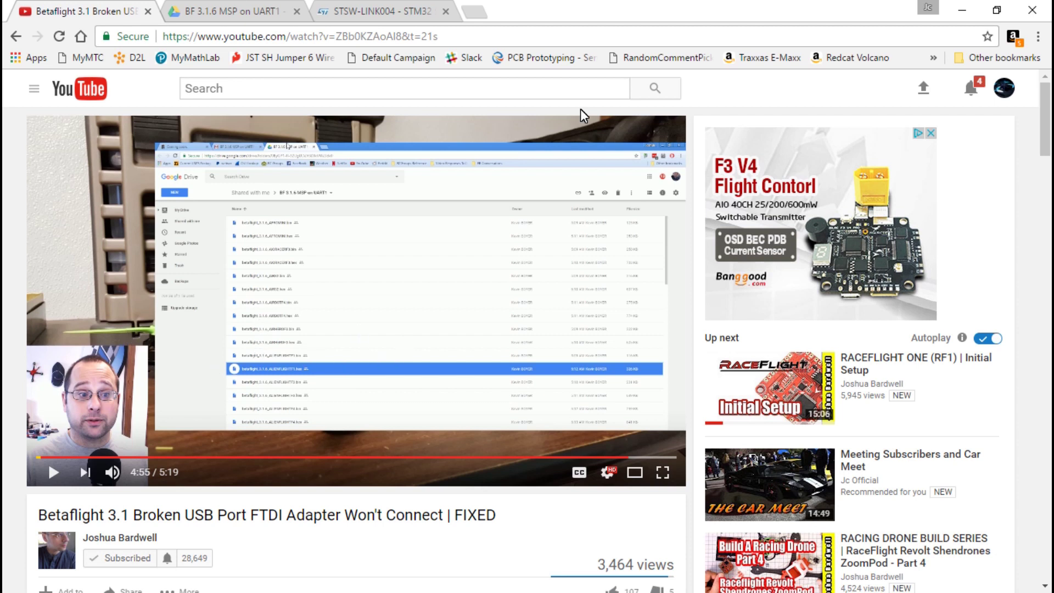
{"action": "left_click", "coordinate": [966, 13]}
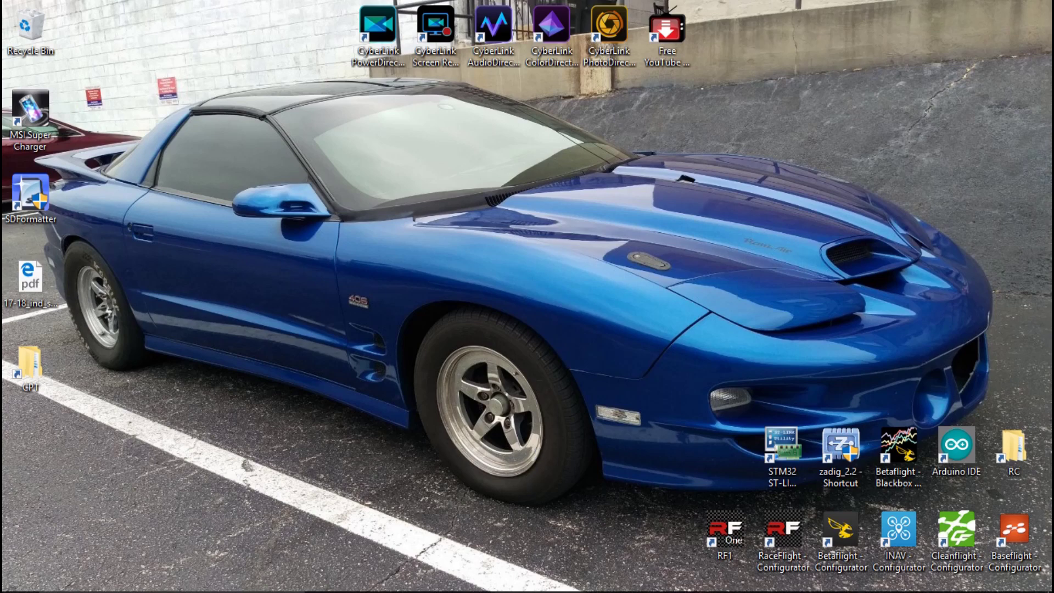
Switch to Betaflight Configurator, choose the board's serial port, connect to it and view its port settings
{"action": "mouse_move", "coordinate": [509, 582]}
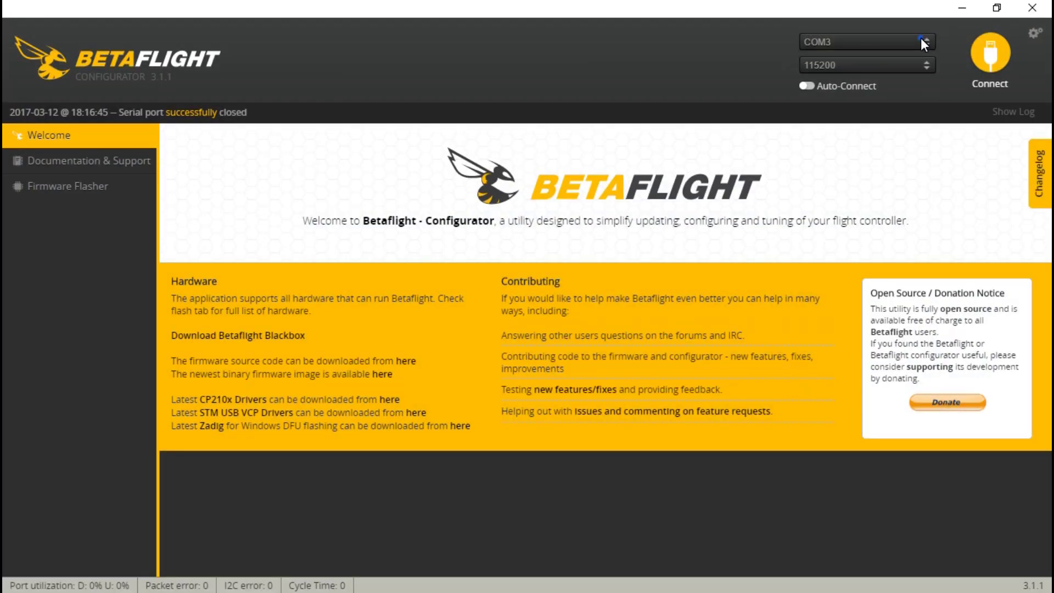
{"action": "left_click", "coordinate": [921, 38]}
{"action": "left_click", "coordinate": [826, 68]}
{"action": "left_click", "coordinate": [990, 58]}
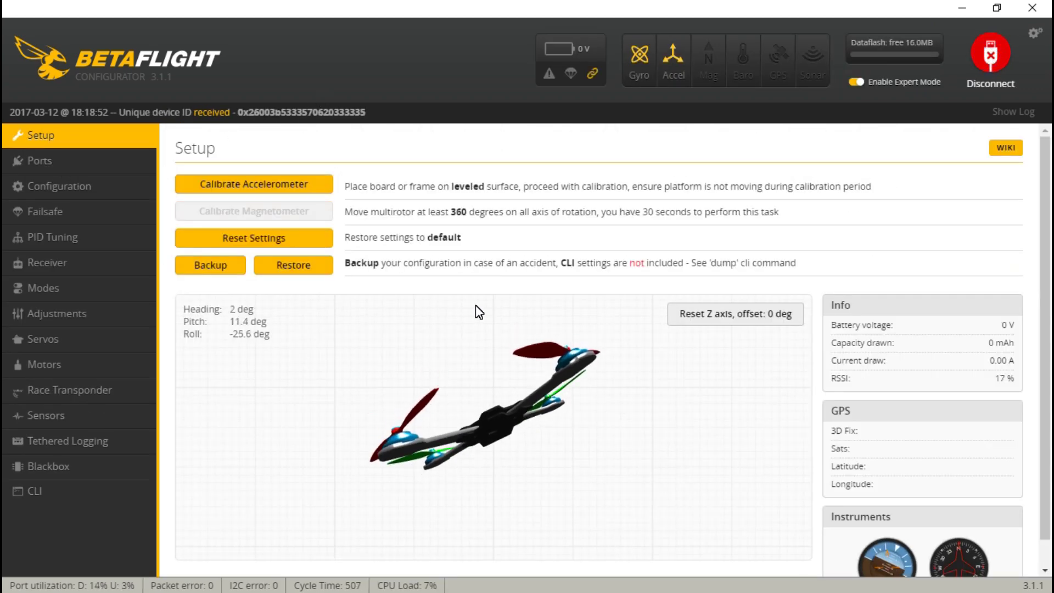
{"action": "left_click", "coordinate": [88, 159]}
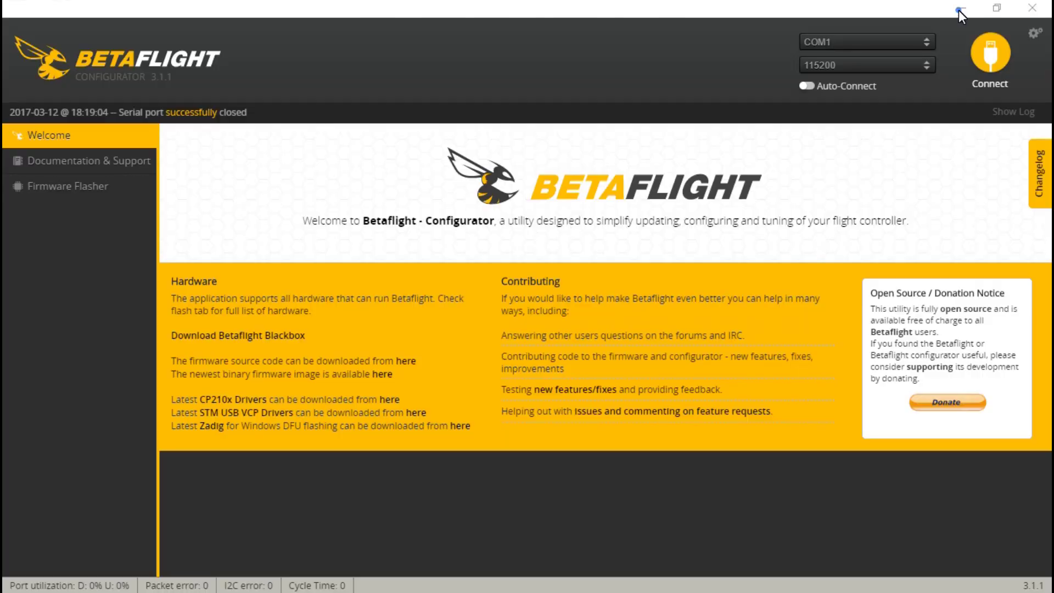
Switch to Chrome and look through the STSW-LINK004 page down to its software download section
{"action": "left_click", "coordinate": [959, 10]}
{"action": "left_click", "coordinate": [790, 446]}
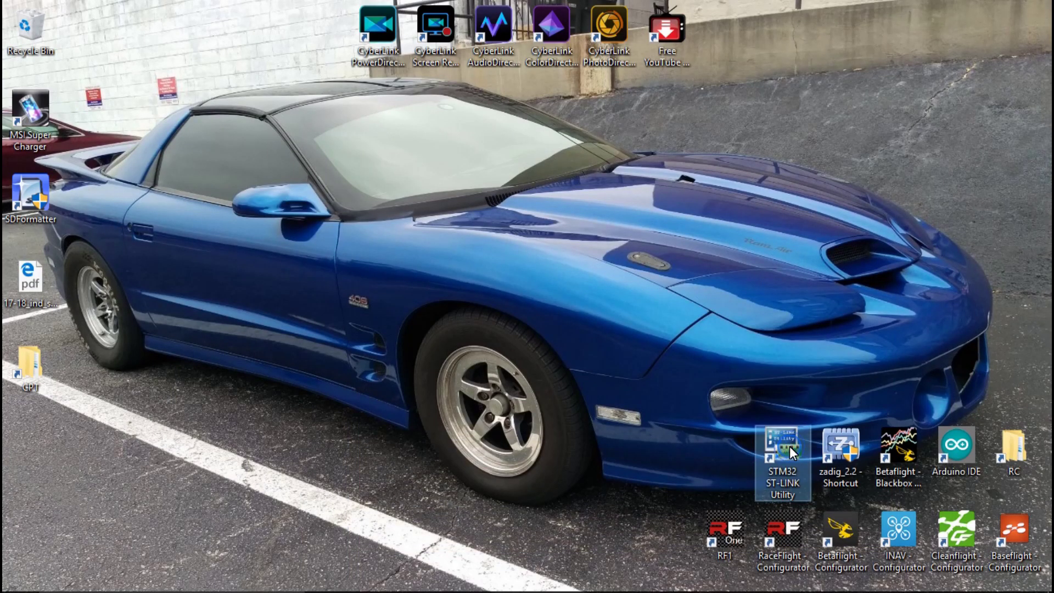
{"action": "left_click", "coordinate": [474, 578]}
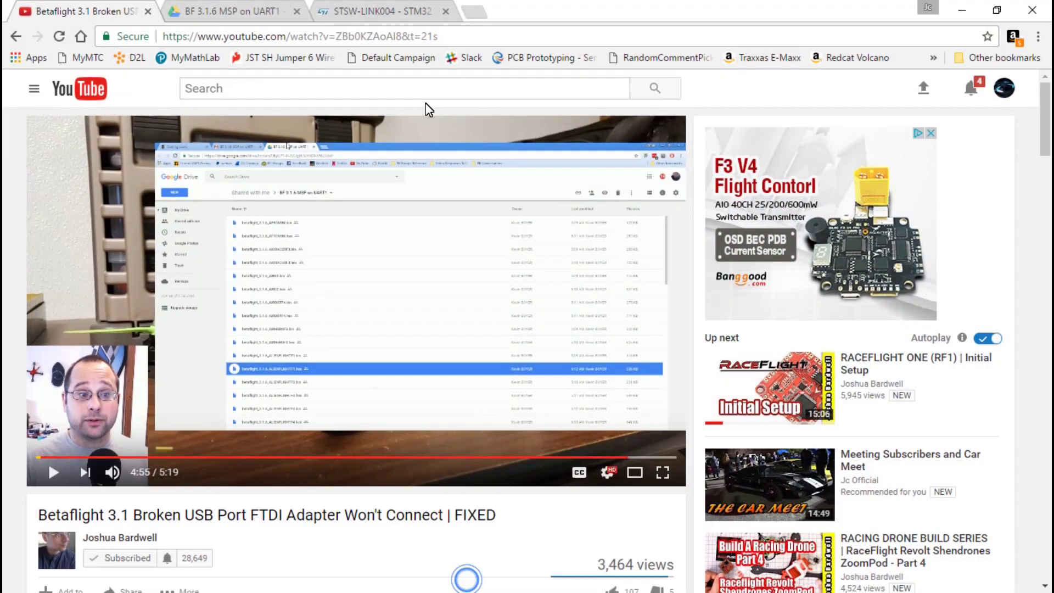
{"action": "left_click", "coordinate": [358, 11]}
{"action": "scroll", "coordinate": [7, 262], "scroll_direction": "up", "scroll_amount": 20}
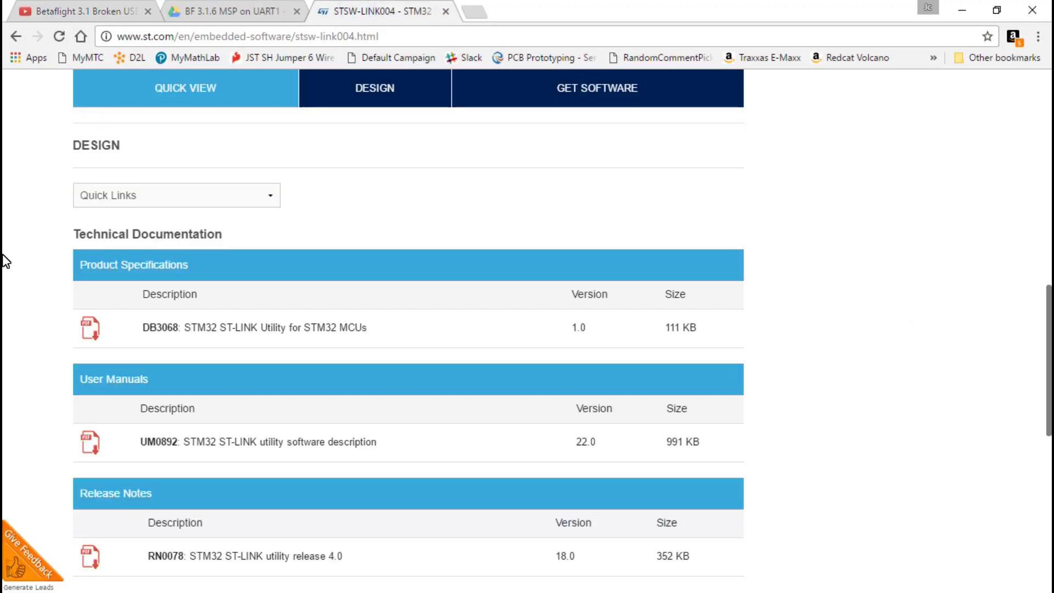
{"action": "scroll", "coordinate": [10, 230], "scroll_direction": "down", "scroll_amount": 15}
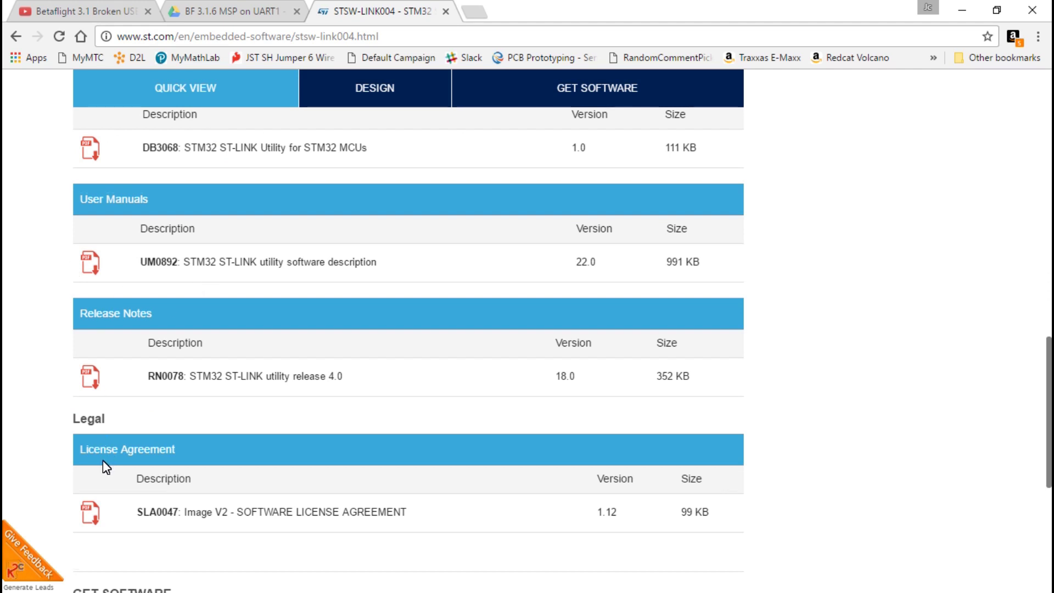
{"action": "scroll", "coordinate": [103, 460], "scroll_direction": "down", "scroll_amount": 6}
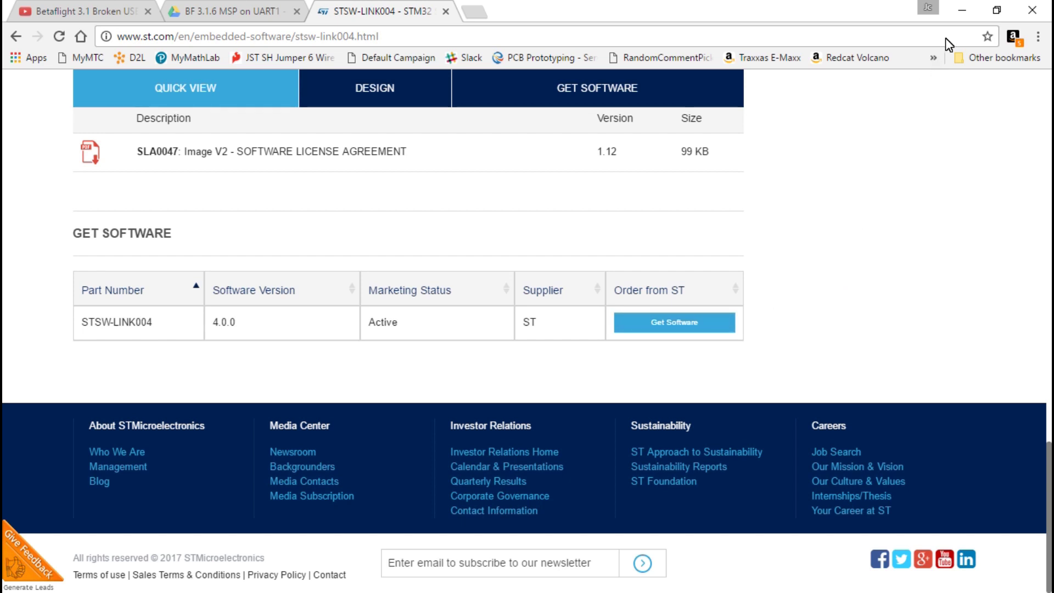
{"action": "left_click", "coordinate": [962, 10]}
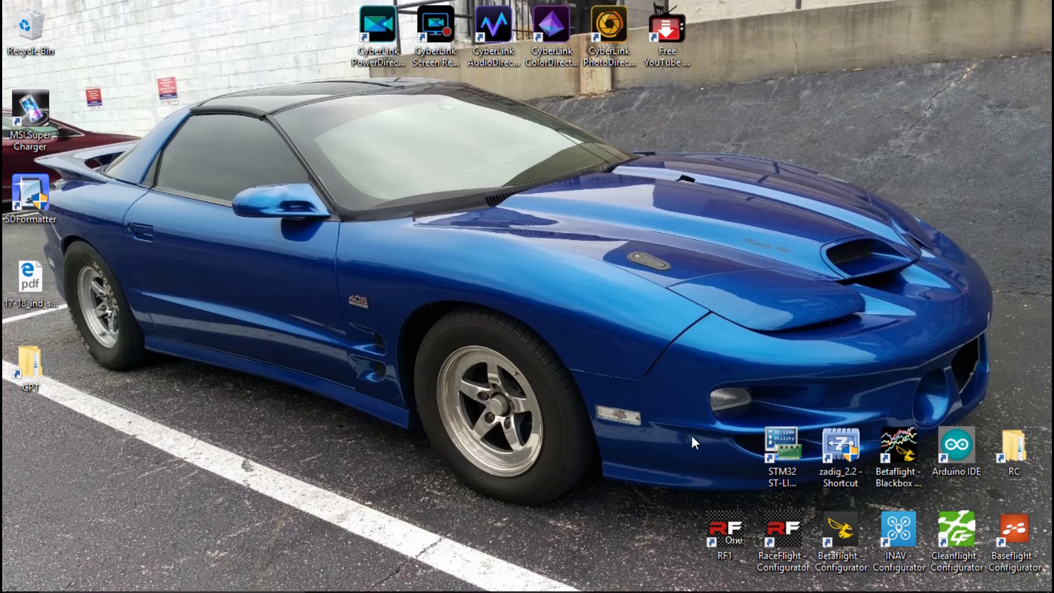
Launch STM32 ST-LINK Utility and connect to the target flight controller
{"action": "double_click", "coordinate": [785, 447]}
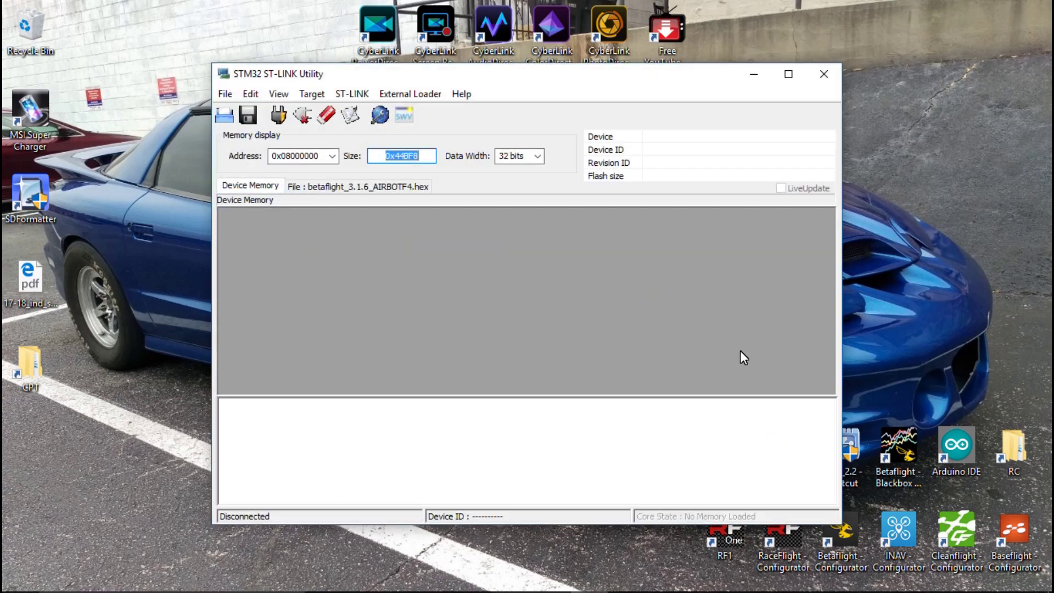
{"action": "left_click", "coordinate": [312, 94]}
{"action": "left_click", "coordinate": [329, 107]}
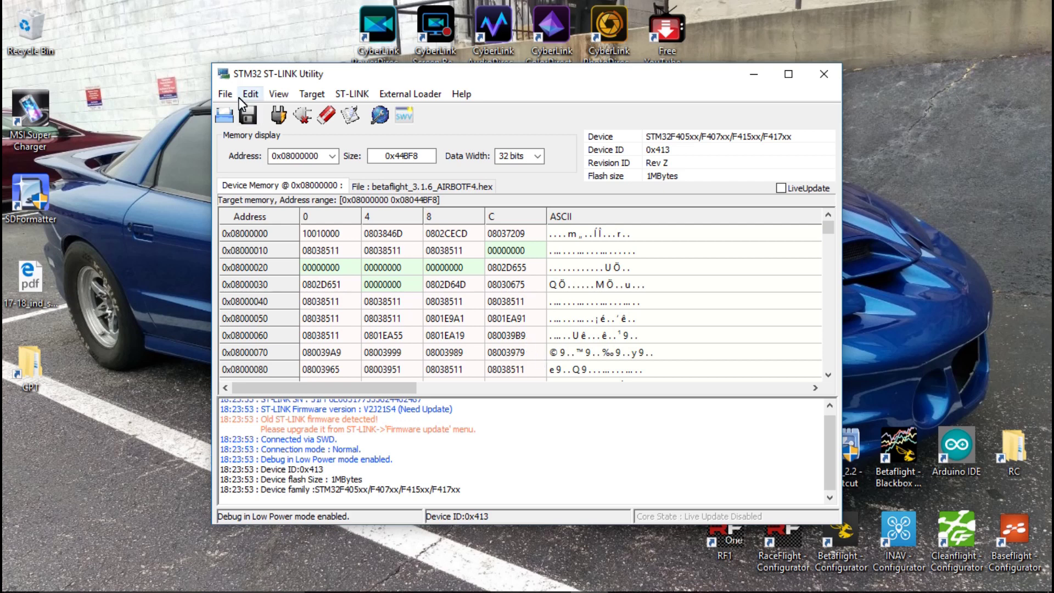
Perform a full chip erase on the connected STM32 target
{"action": "left_click", "coordinate": [310, 94]}
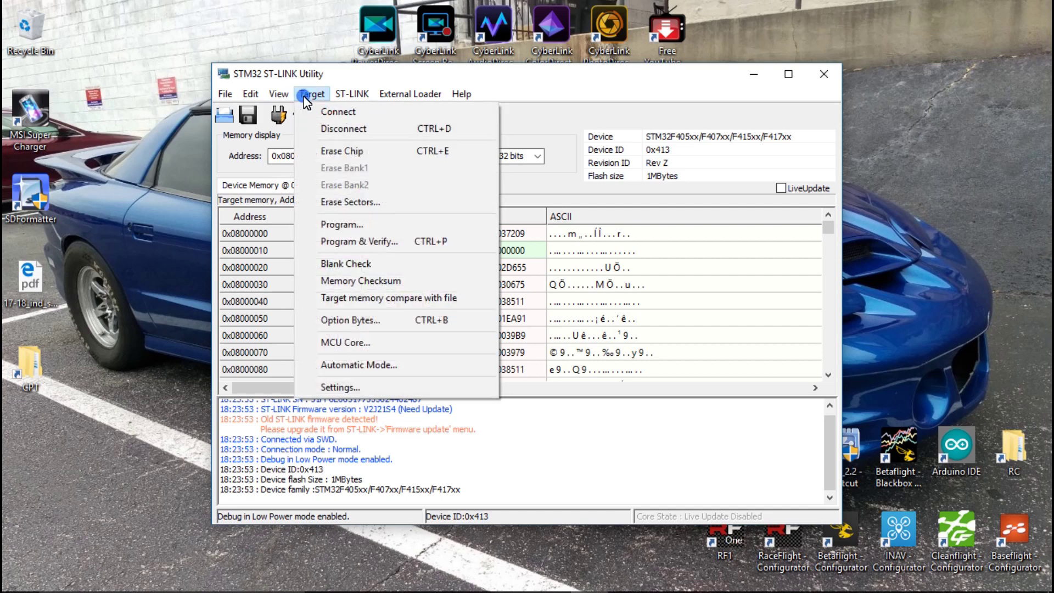
{"action": "left_click", "coordinate": [342, 150]}
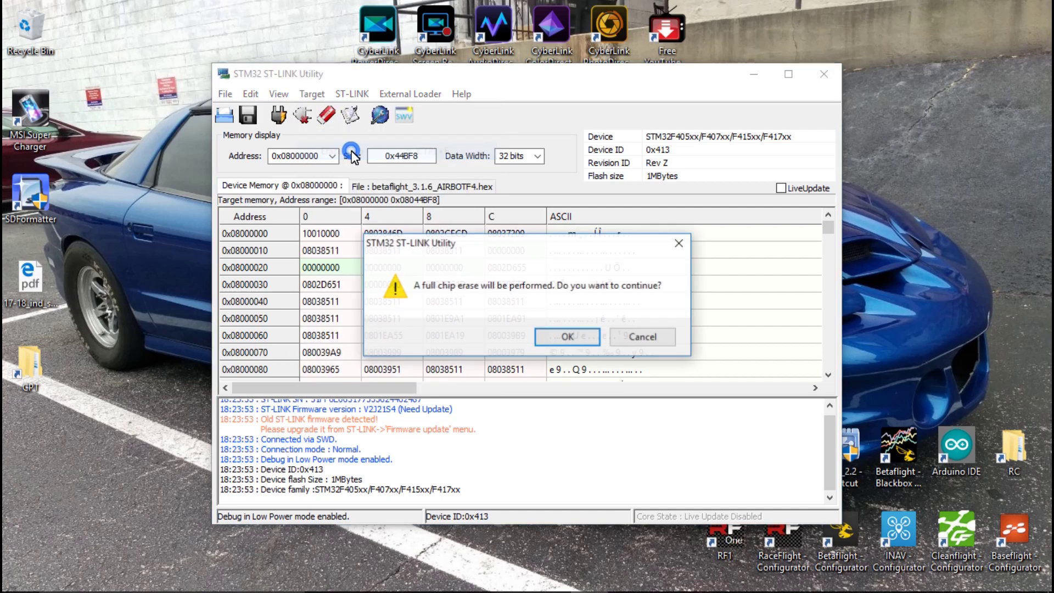
{"action": "left_click", "coordinate": [569, 336]}
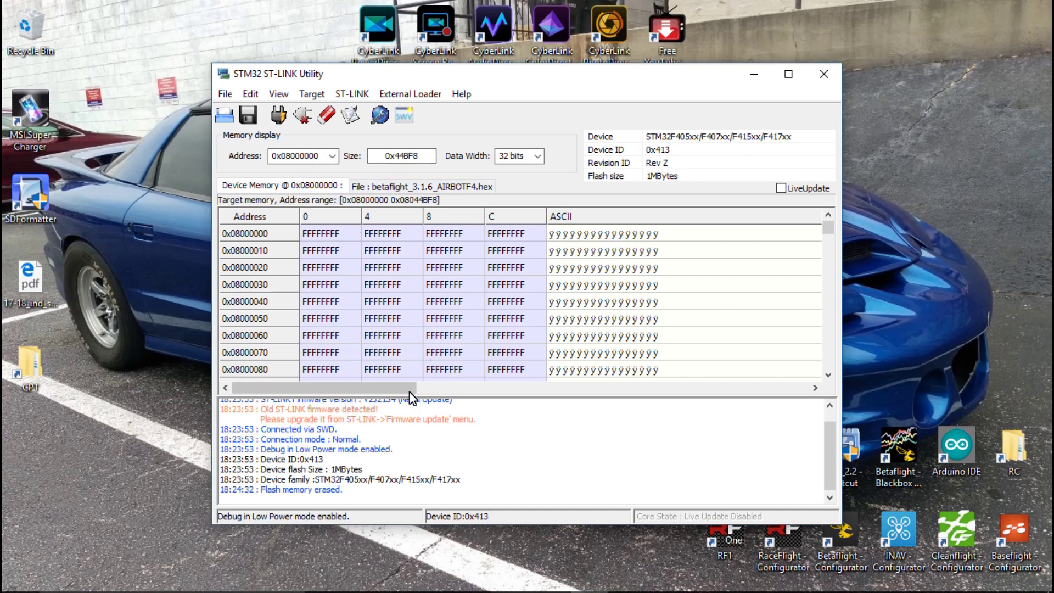
Switch to Chrome and display the shared "BF 3.1.6 MSP on UART1" folder, checking the video page that references it
{"action": "mouse_move", "coordinate": [385, 590]}
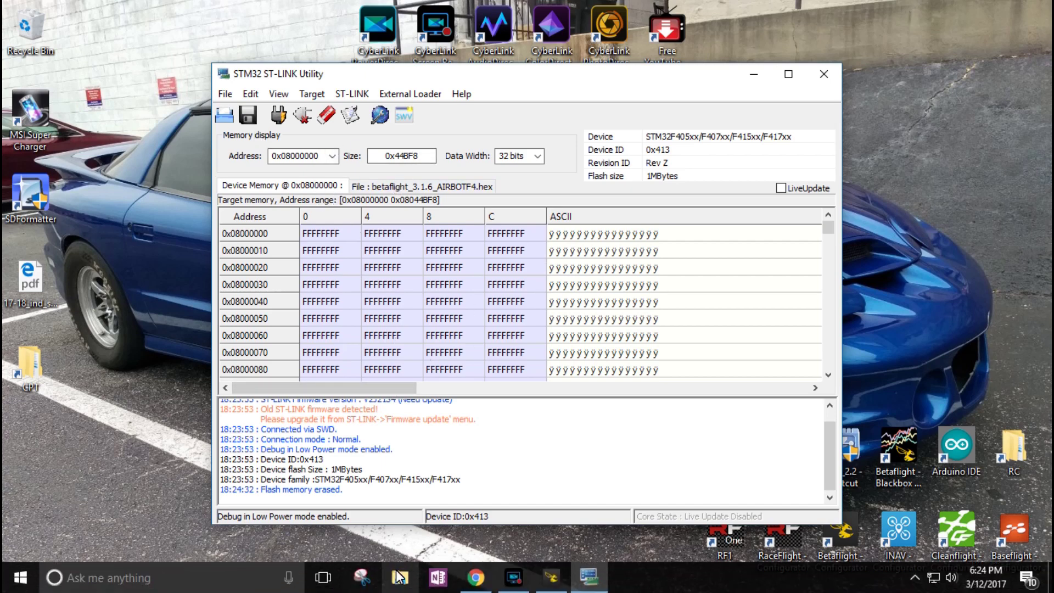
{"action": "left_click", "coordinate": [478, 582]}
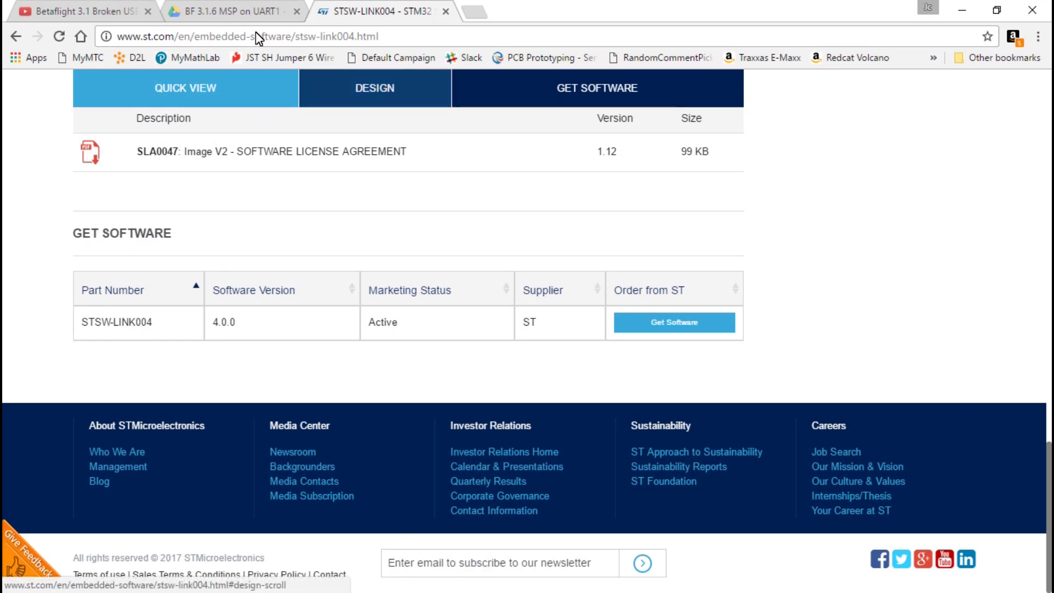
{"action": "left_click", "coordinate": [223, 14]}
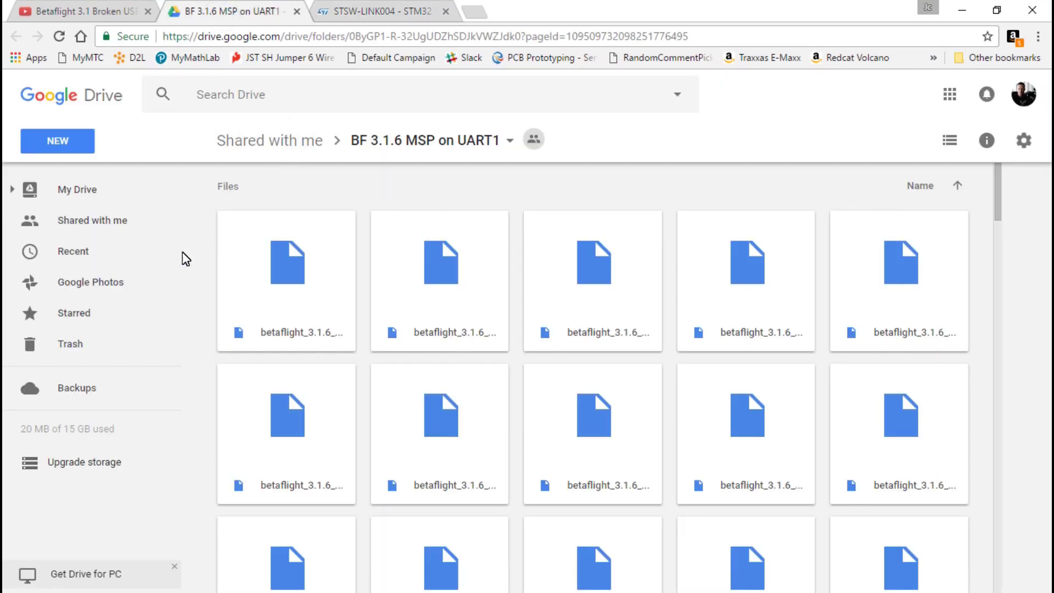
{"action": "left_click", "coordinate": [86, 10]}
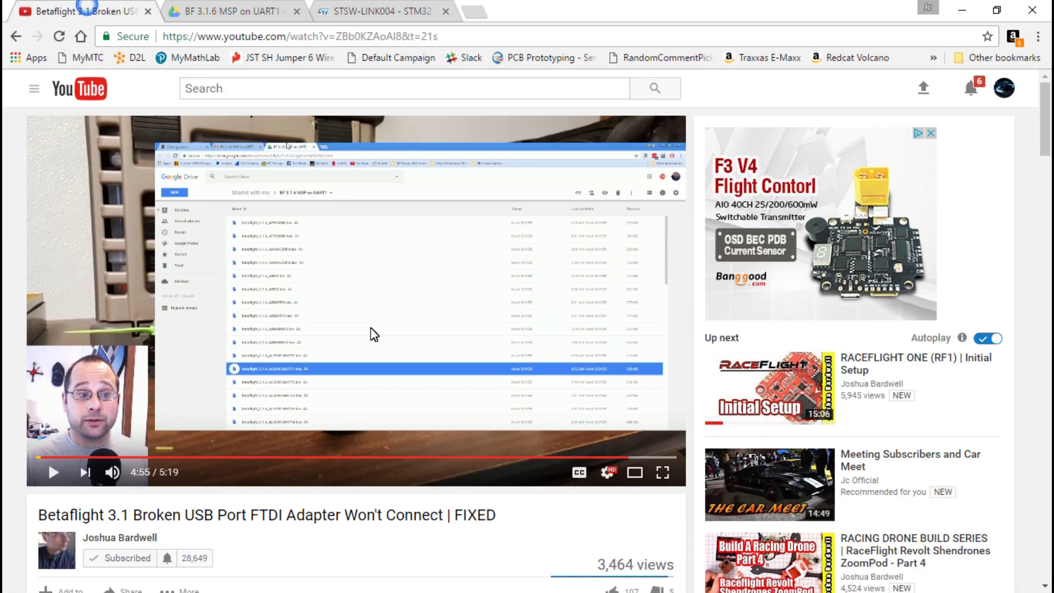
{"action": "scroll", "coordinate": [143, 310], "scroll_direction": "down", "scroll_amount": 2}
{"action": "left_click", "coordinate": [228, 12]}
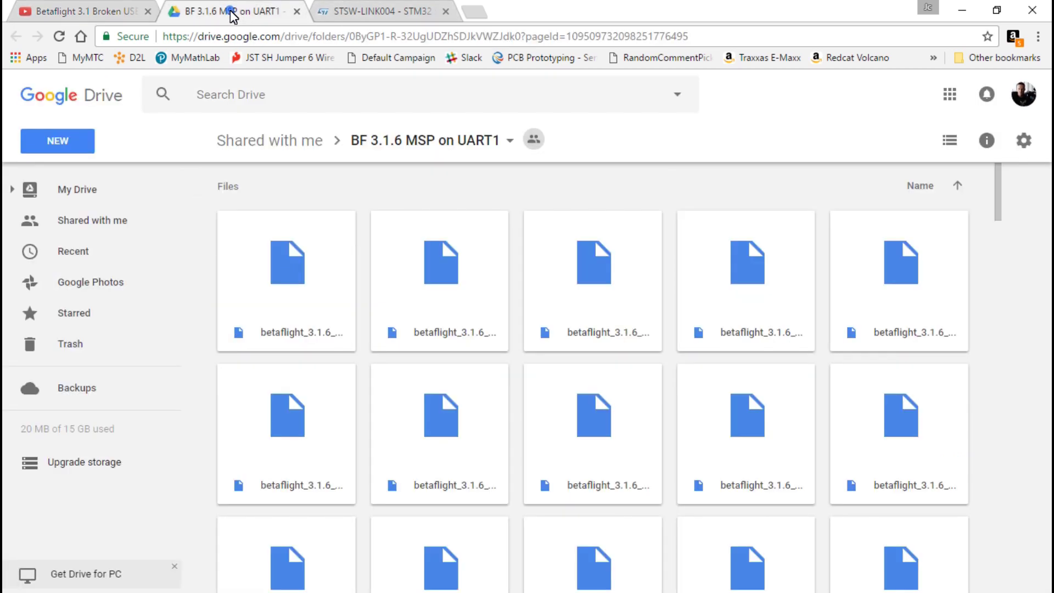
Locate betaflight_3.1.6_AIRBOTF4.hex in the shared folder, view its download preview and return to STM32 ST-LINK Utility
{"action": "scroll", "coordinate": [332, 292], "scroll_direction": "down", "scroll_amount": 2}
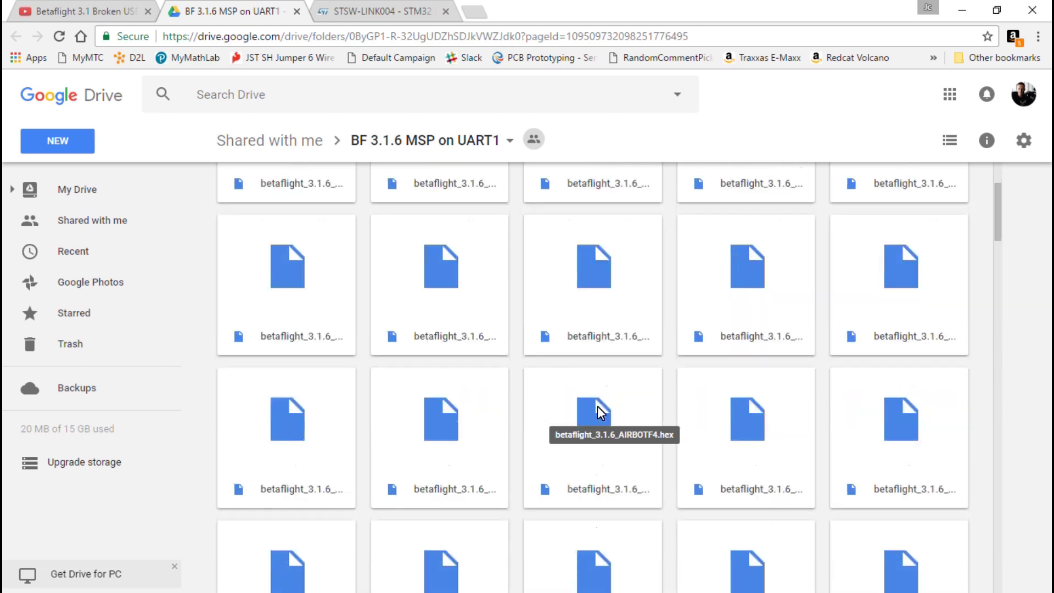
{"action": "scroll", "coordinate": [557, 457], "scroll_direction": "down", "scroll_amount": 3}
{"action": "scroll", "coordinate": [593, 408], "scroll_direction": "down", "scroll_amount": 1}
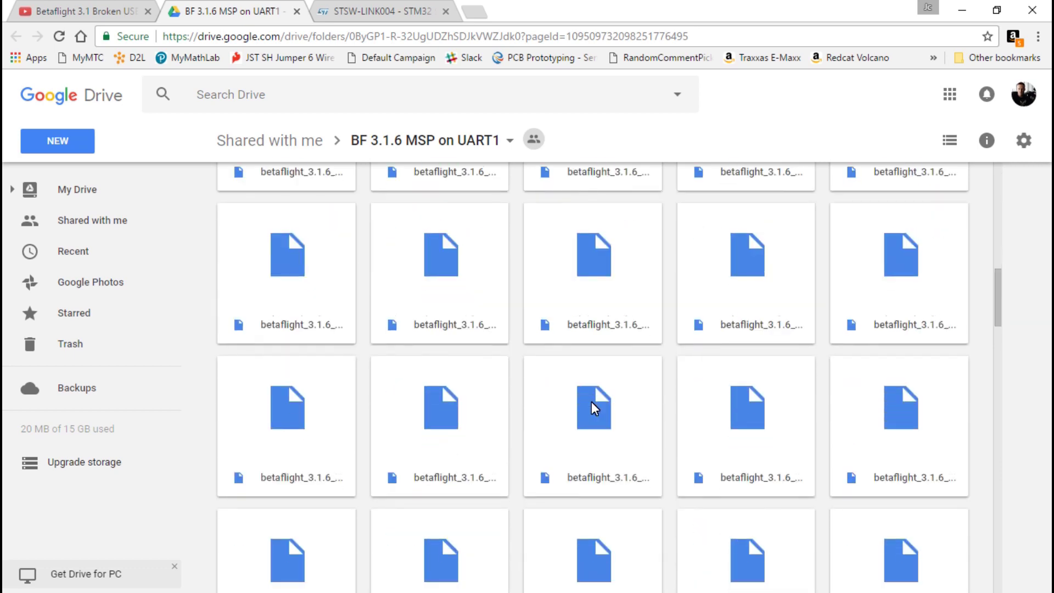
{"action": "scroll", "coordinate": [593, 406], "scroll_direction": "up", "scroll_amount": 3}
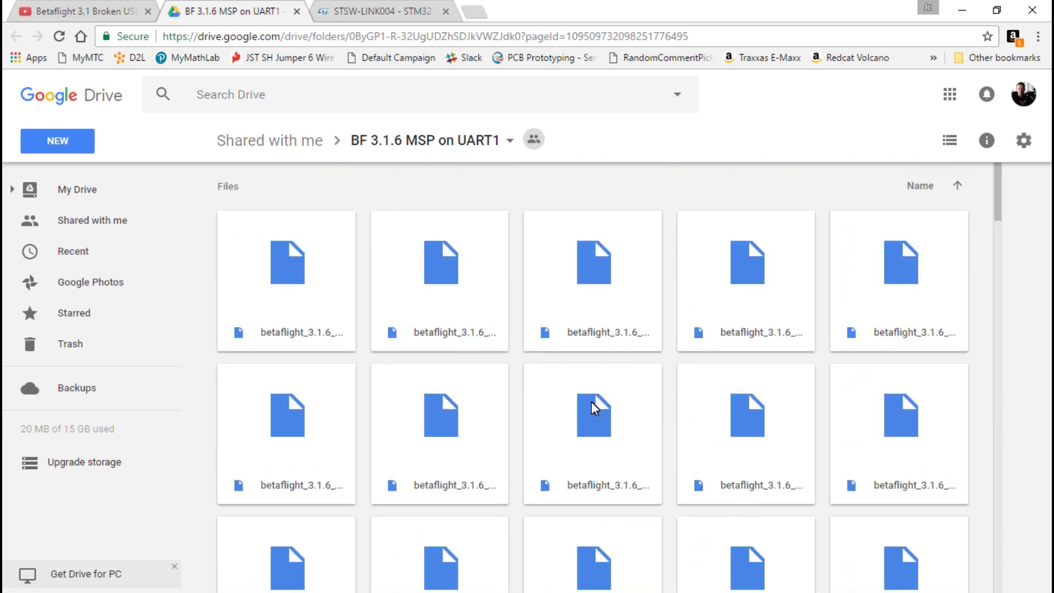
{"action": "scroll", "coordinate": [593, 407], "scroll_direction": "down", "scroll_amount": 2}
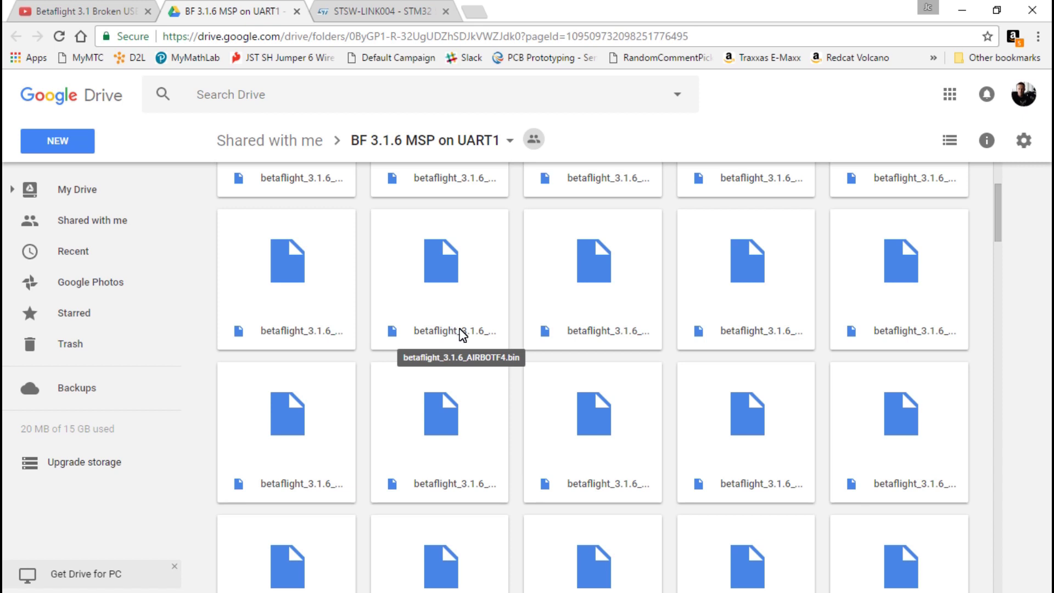
{"action": "double_click", "coordinate": [598, 333]}
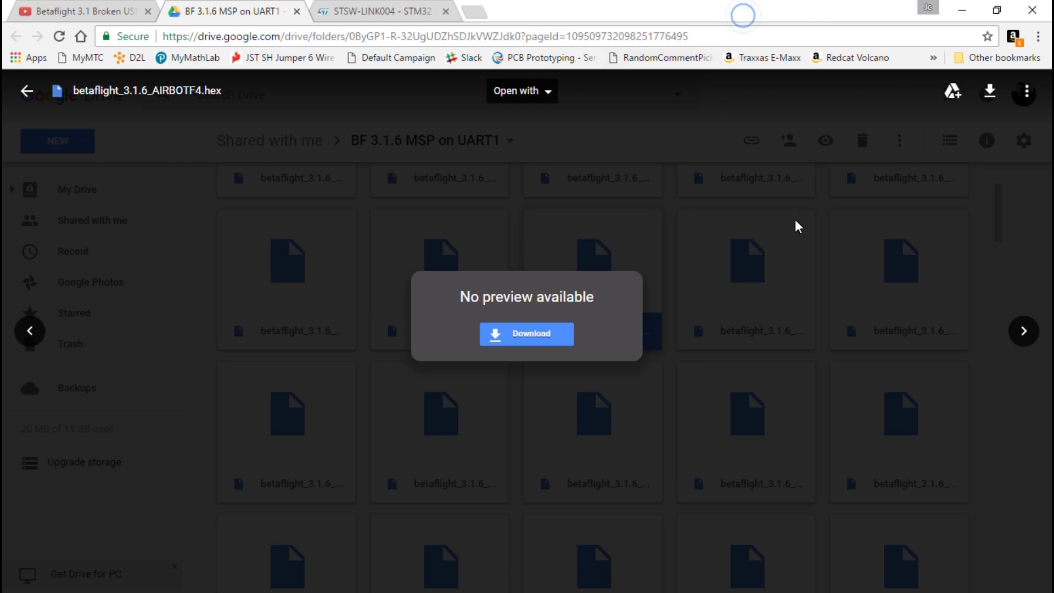
{"action": "left_click", "coordinate": [795, 231]}
{"action": "left_click", "coordinate": [964, 9]}
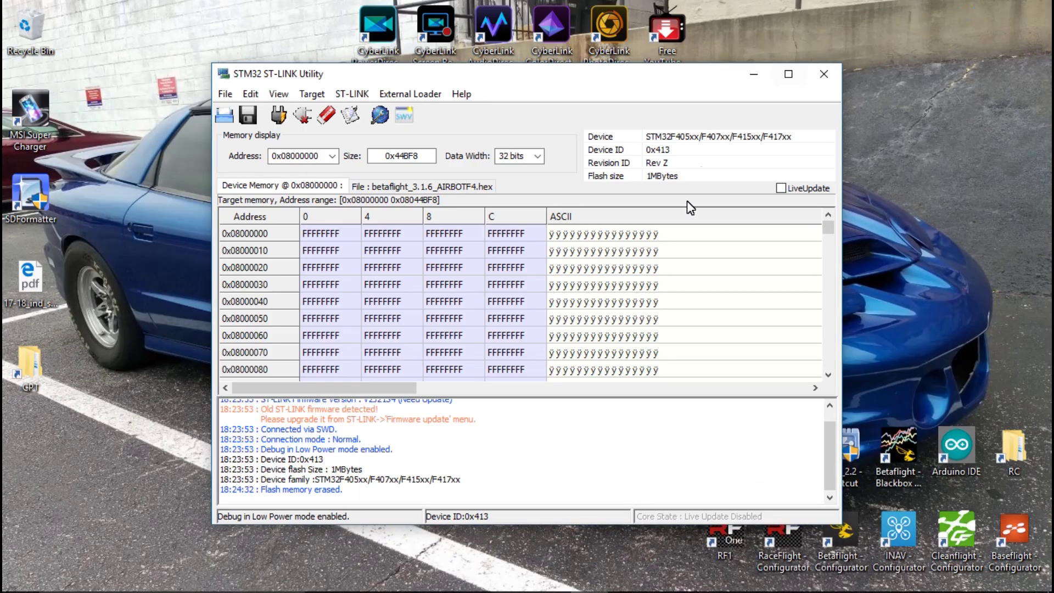
Load betaflight_3.1.6_AIRBOTF4.hex and flash it to the target with verification while programming and reset afterward, closing the utility when done
{"action": "left_click", "coordinate": [228, 117]}
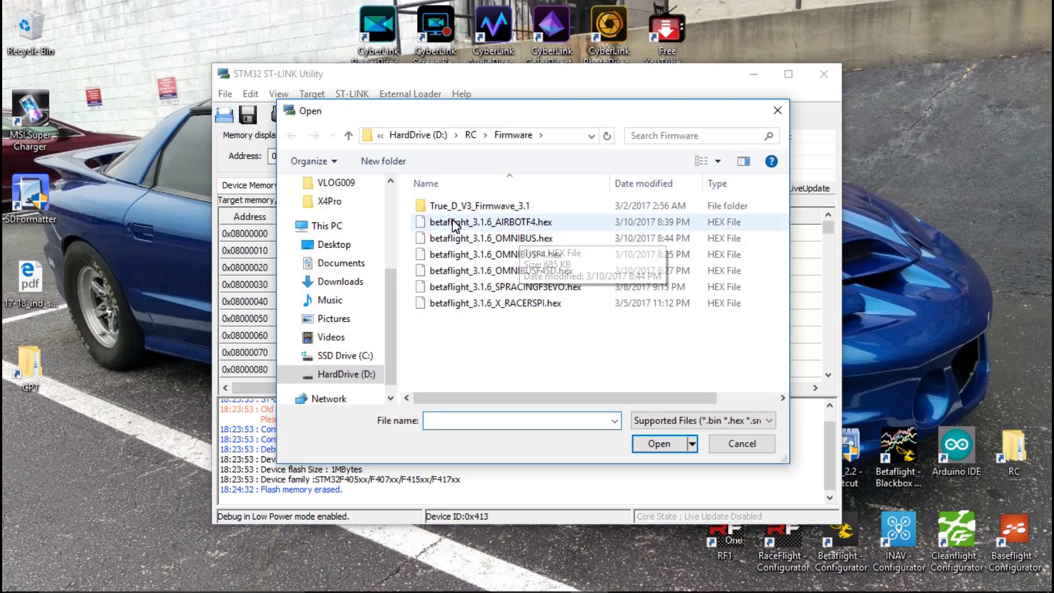
{"action": "double_click", "coordinate": [513, 222]}
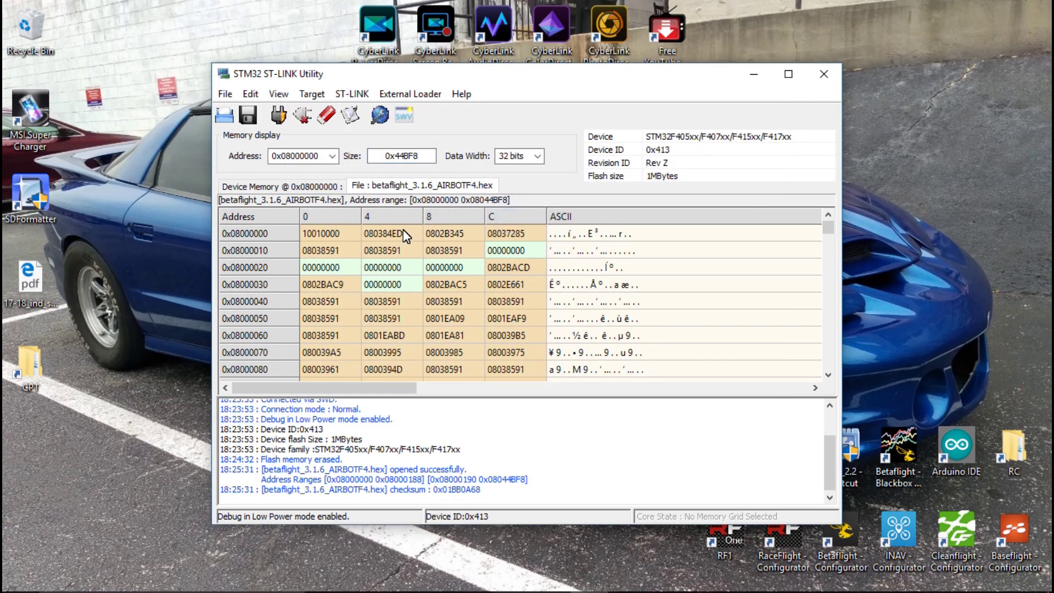
{"action": "left_click", "coordinate": [312, 93]}
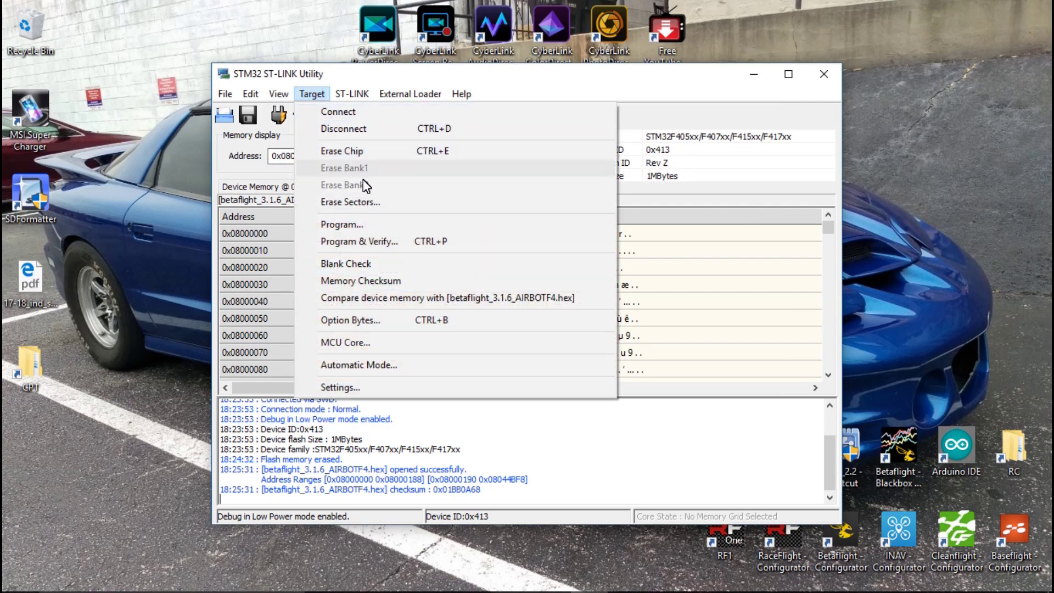
{"action": "left_click", "coordinate": [351, 242]}
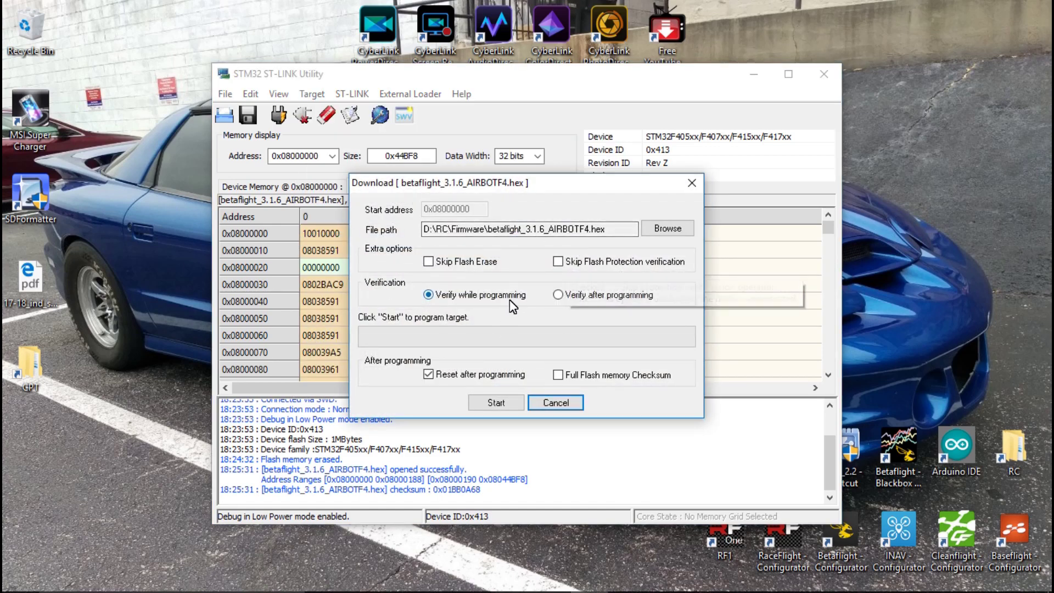
{"action": "left_click", "coordinate": [496, 404]}
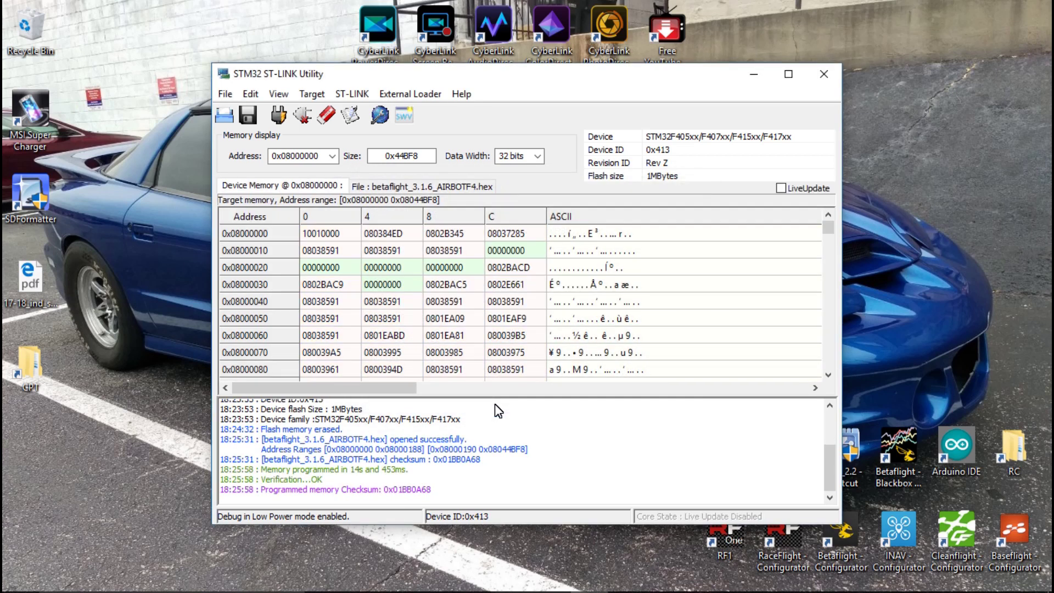
{"action": "left_click", "coordinate": [823, 74]}
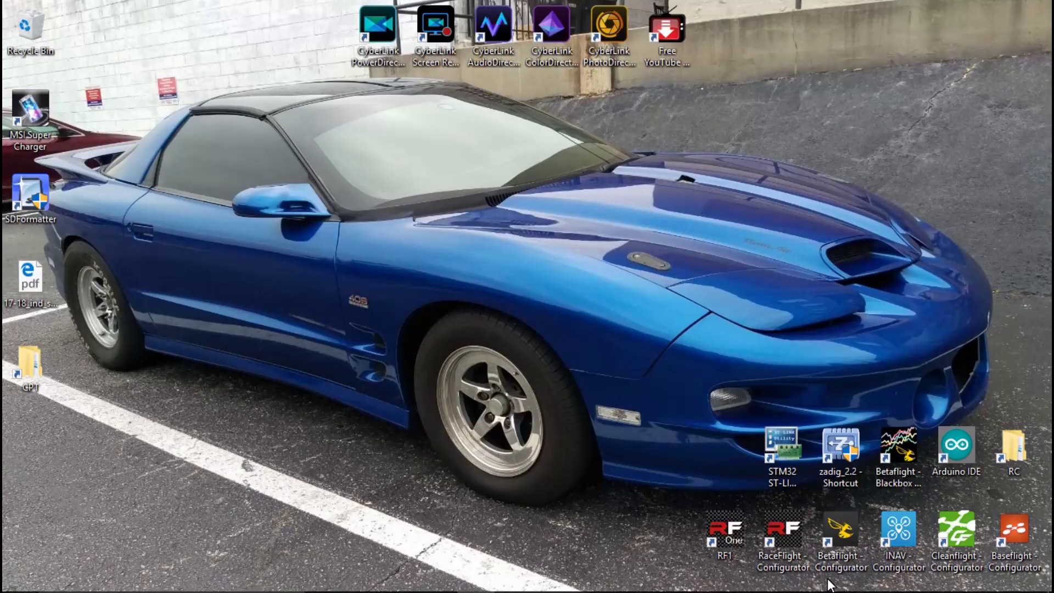
Connect to the flight controller on COM3 in Betaflight Configurator and display its Ports configuration to check MSP on UART1
{"action": "double_click", "coordinate": [832, 542]}
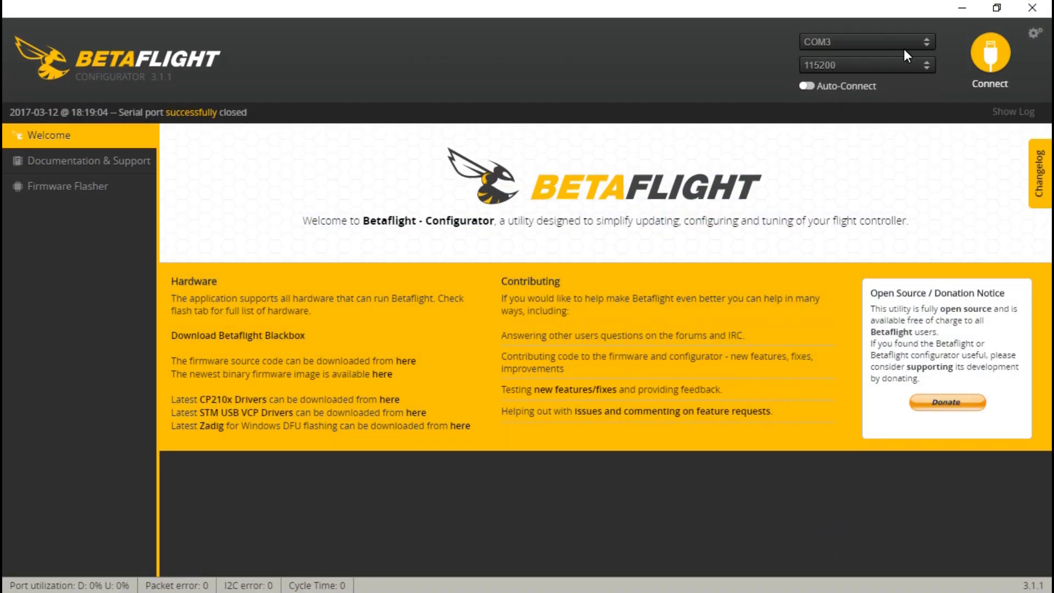
{"action": "left_click", "coordinate": [906, 42]}
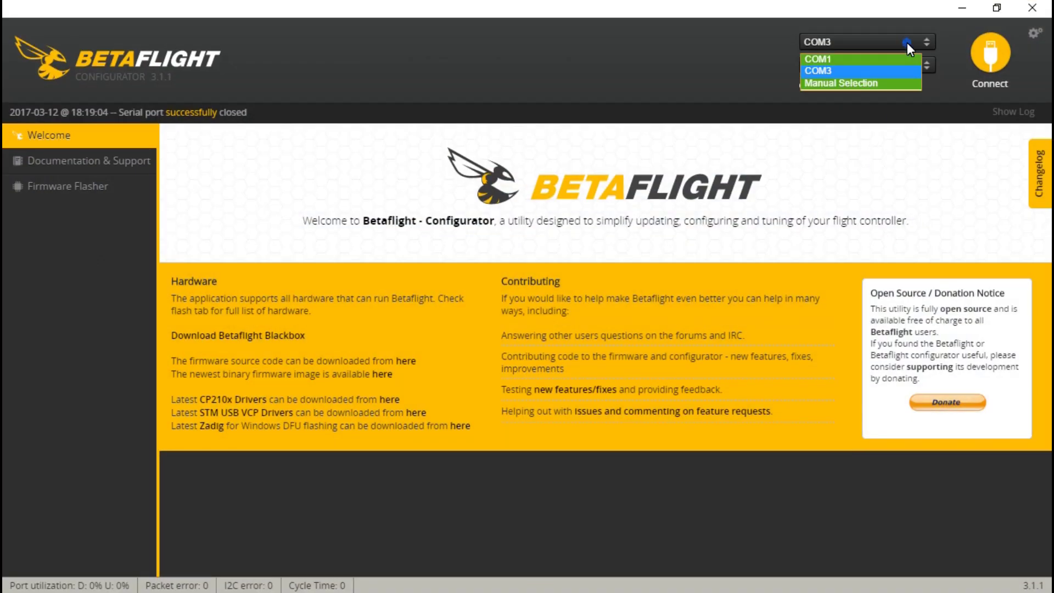
{"action": "left_click", "coordinate": [842, 69]}
{"action": "left_click", "coordinate": [997, 55]}
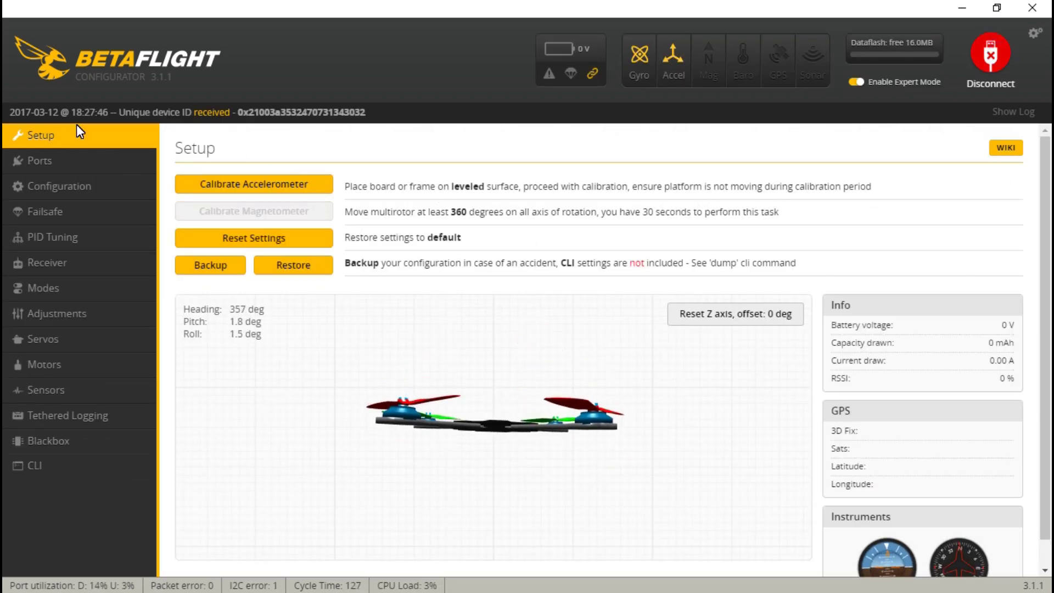
{"action": "left_click", "coordinate": [68, 163]}
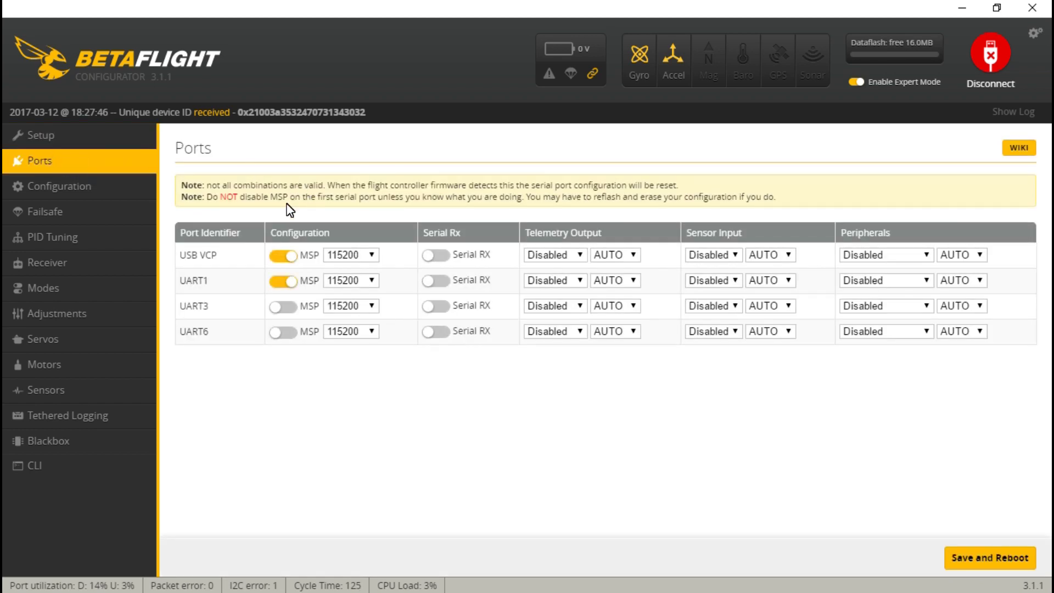